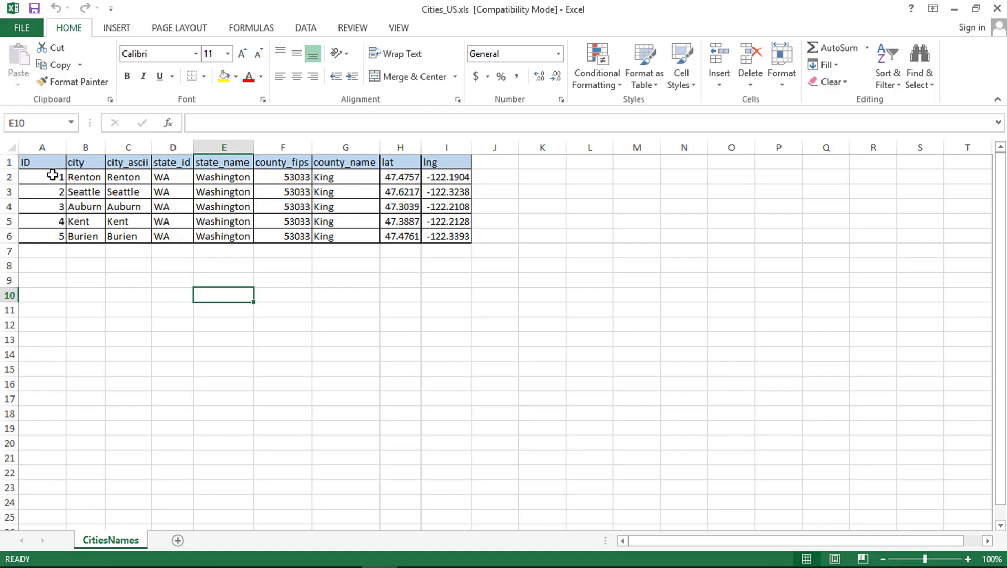
- Select the ID, city, lat and lng columns, then the whole city table A1:I6
left_click_drag(51, 172, 58, 235)
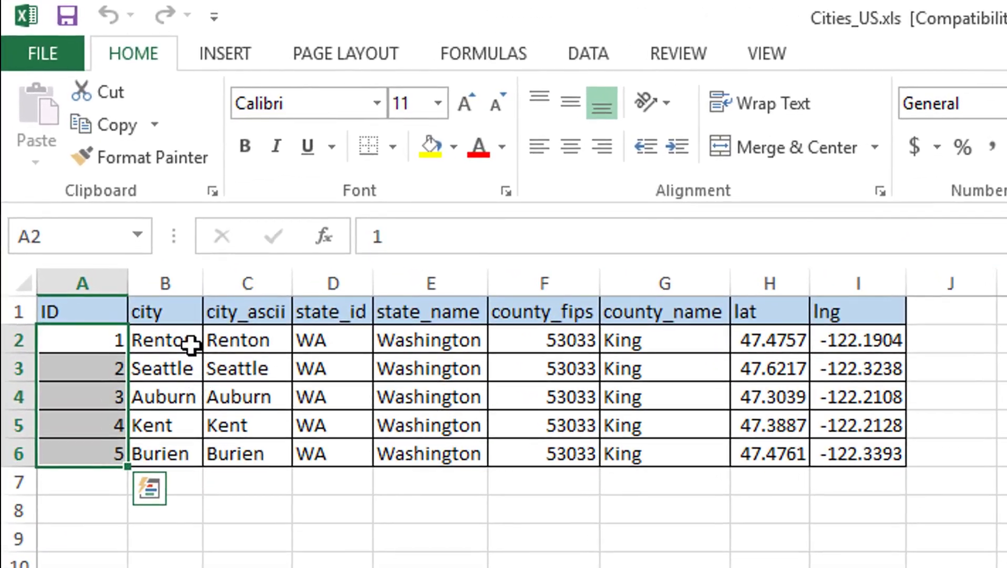
left_click_drag(190, 344, 195, 453)
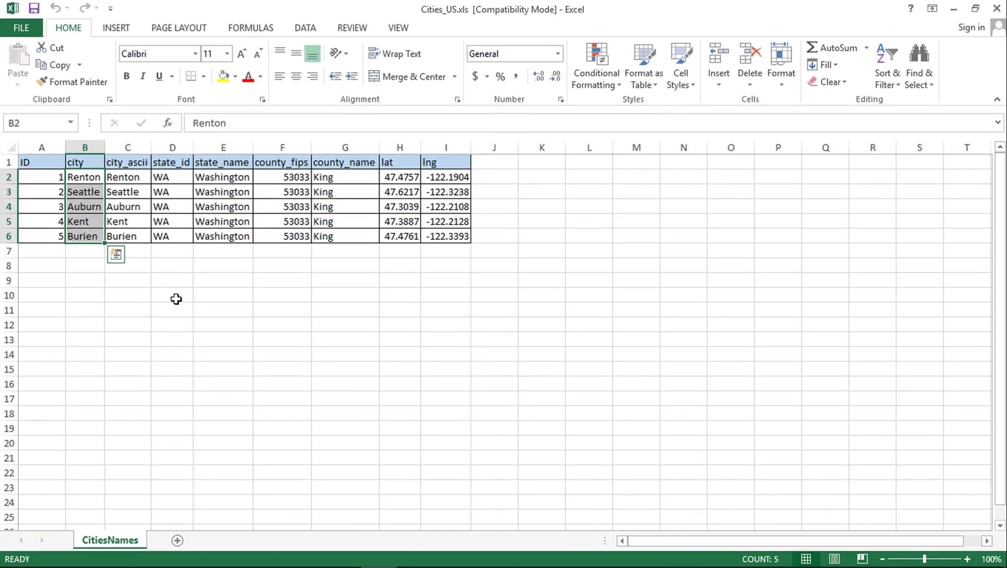
left_click(176, 299)
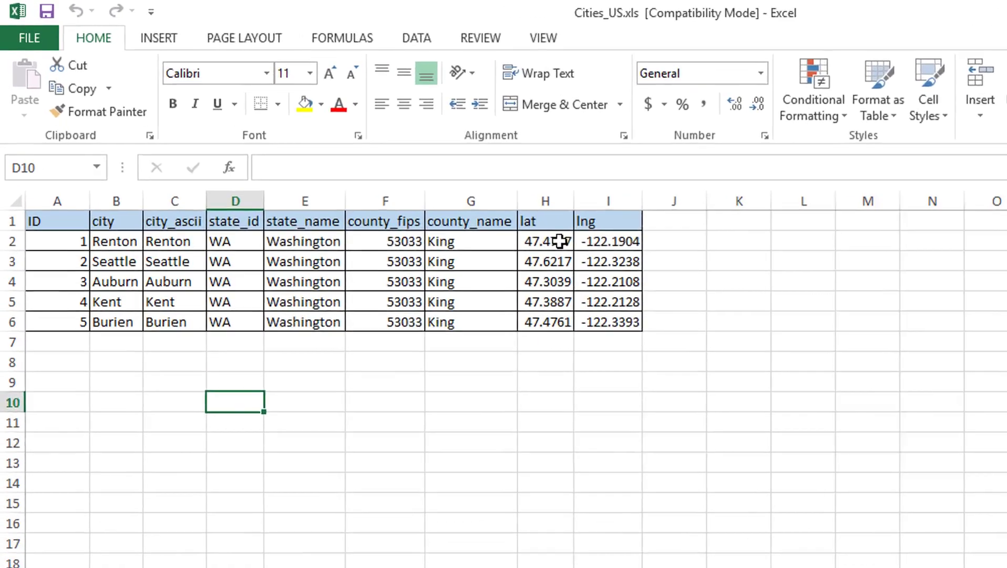
left_click_drag(416, 180, 415, 241)
left_click_drag(828, 339, 826, 436)
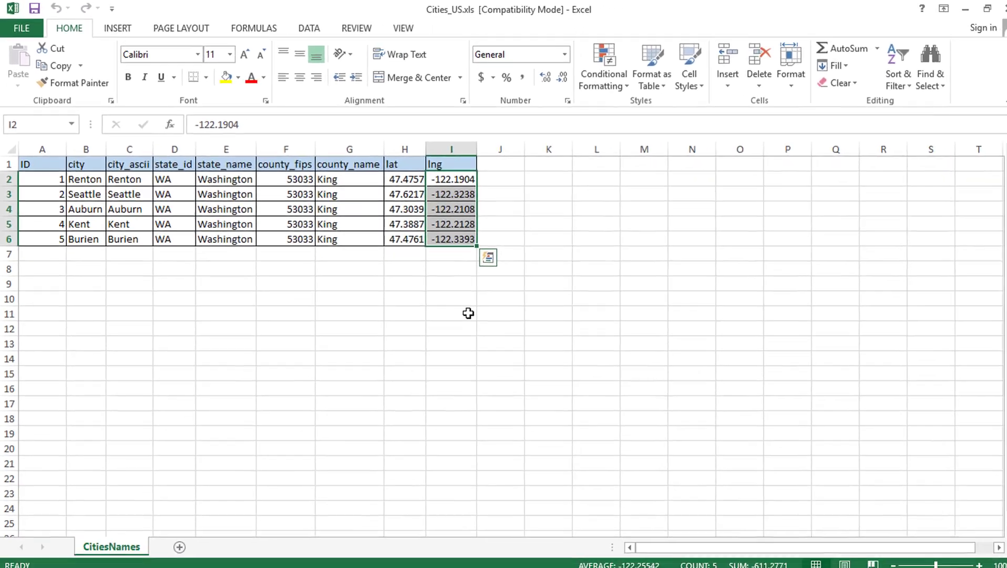
left_click(594, 398)
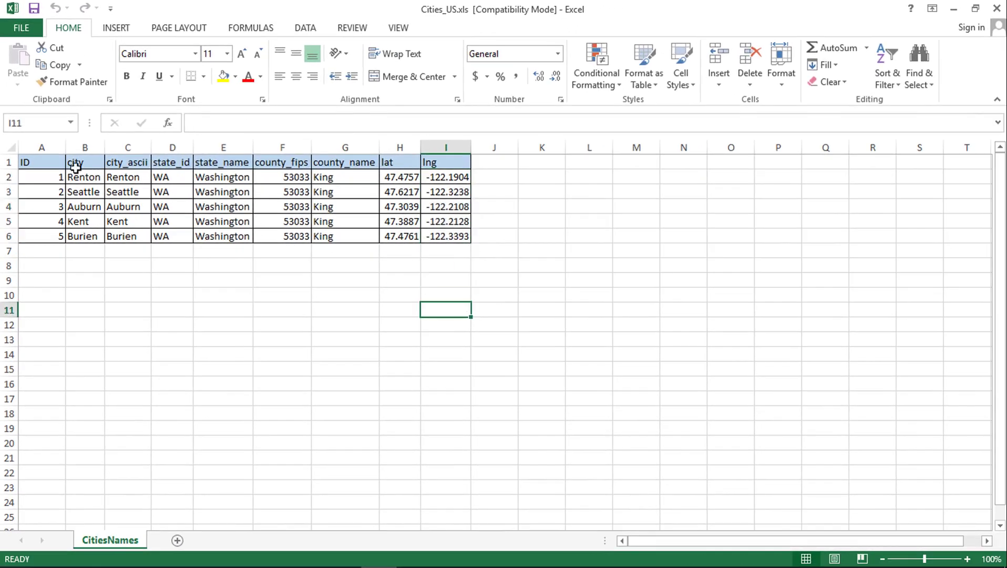
left_click_drag(54, 163, 446, 232)
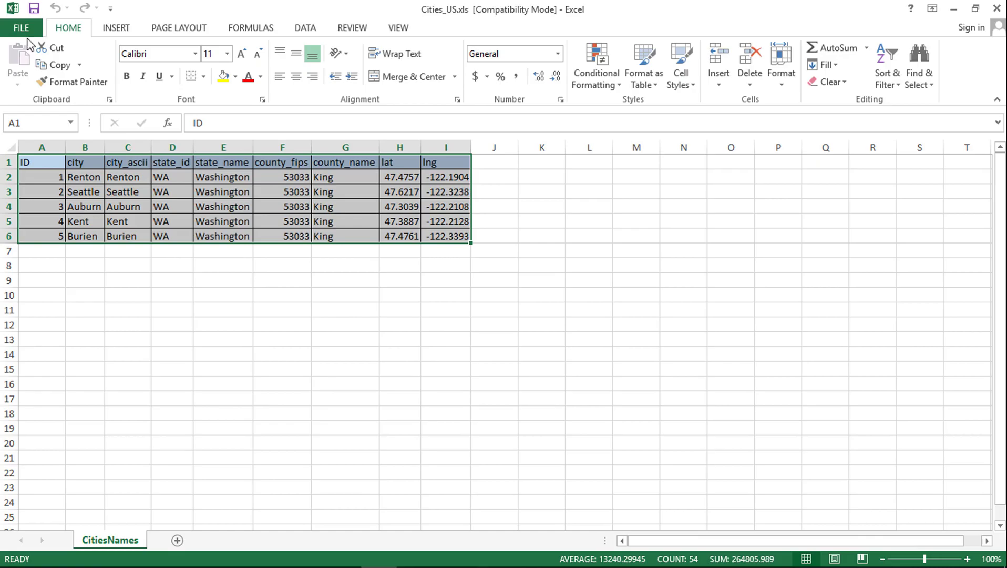
- Save the table in Downloads as Cities_US.csv in CSV (Comma delimited) format, keeping the format
left_click(28, 28)
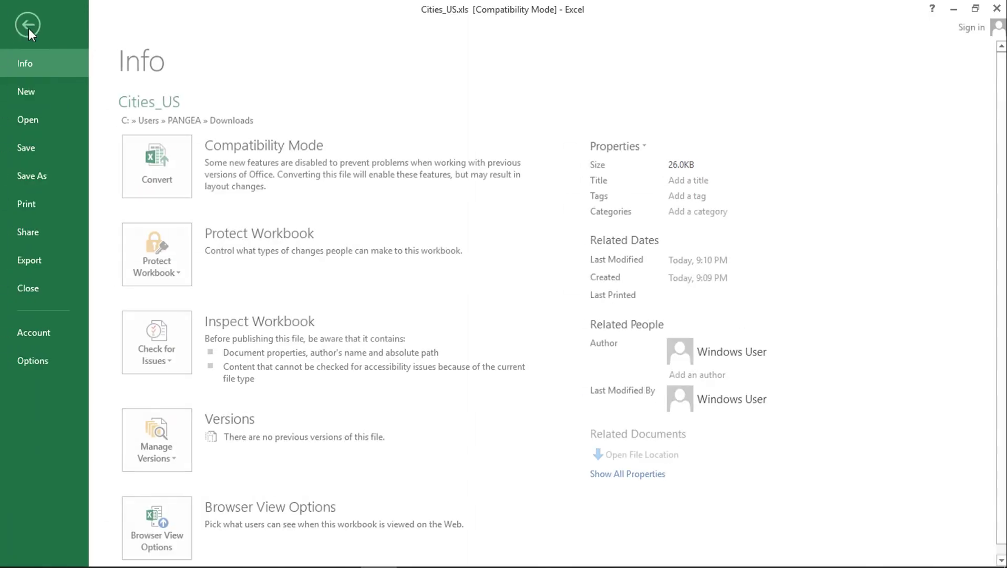
left_click(41, 172)
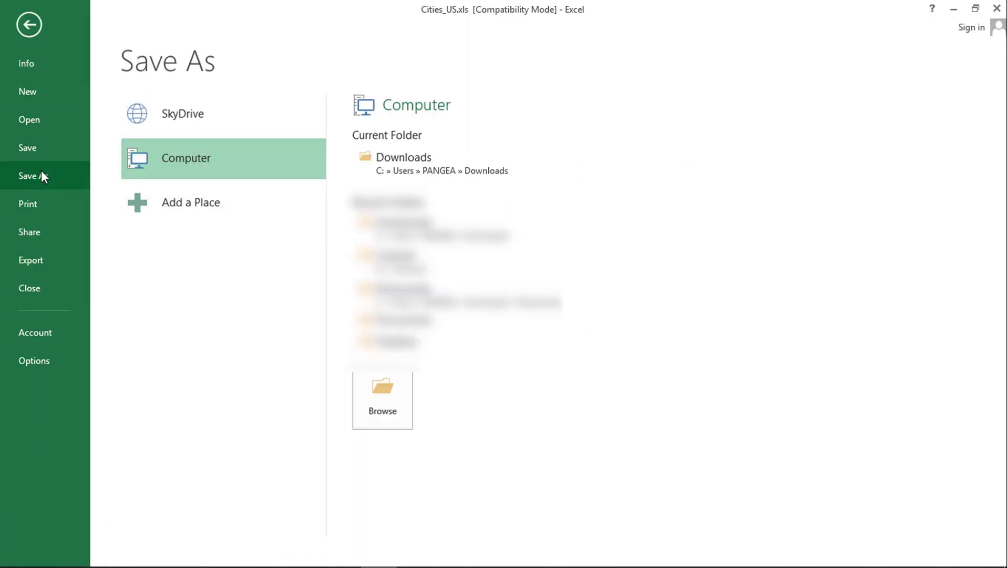
left_click(418, 164)
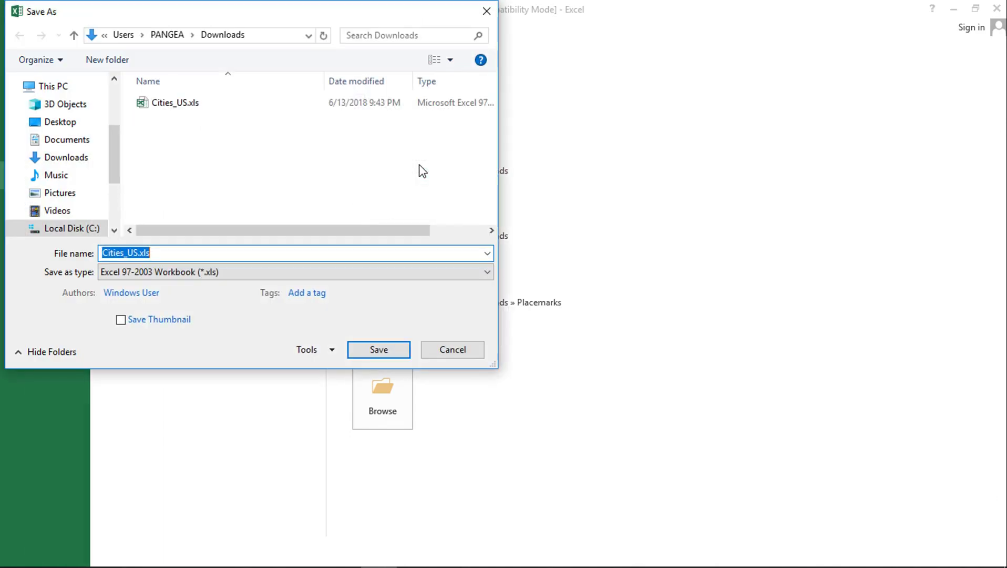
left_click(235, 272)
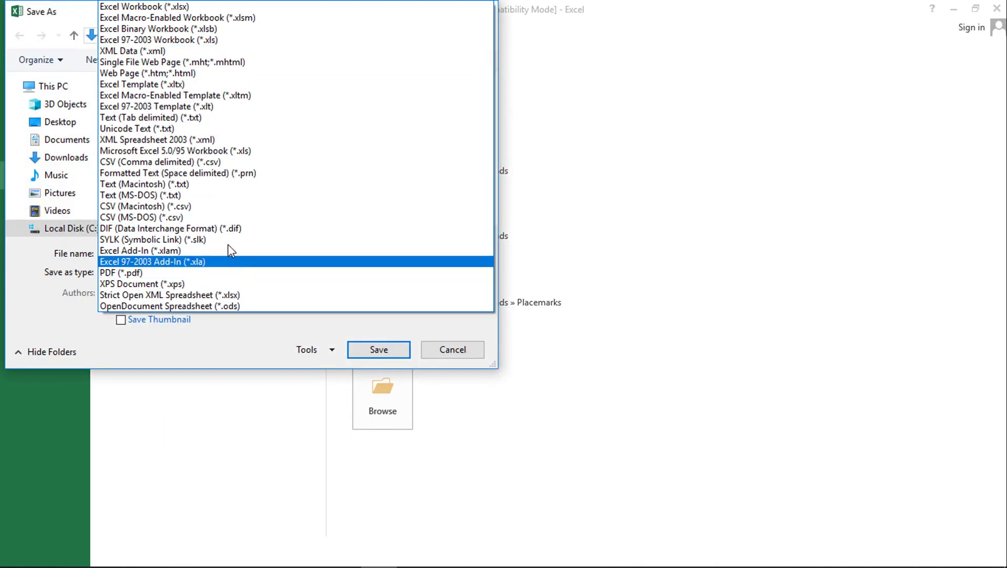
left_click(199, 166)
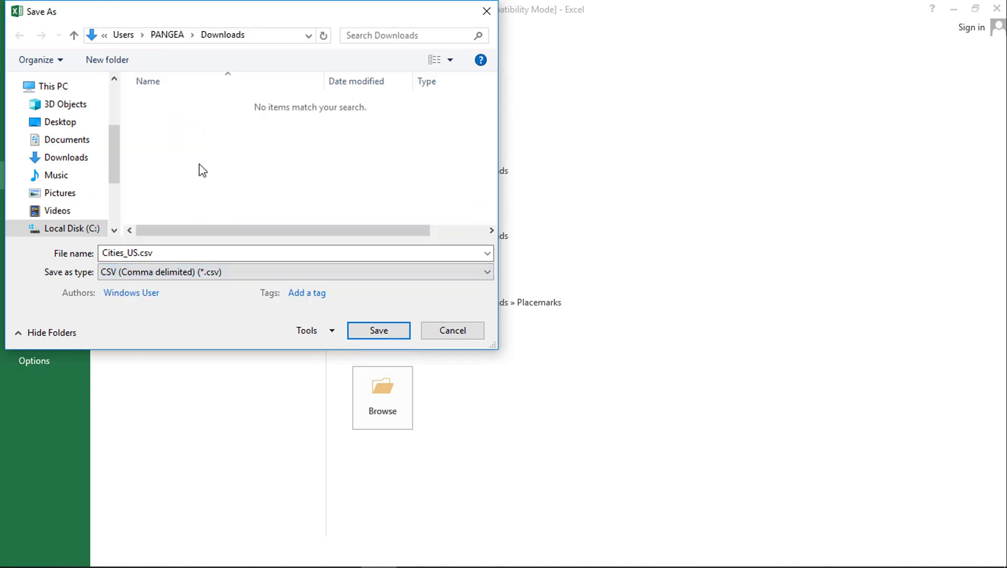
left_click(377, 331)
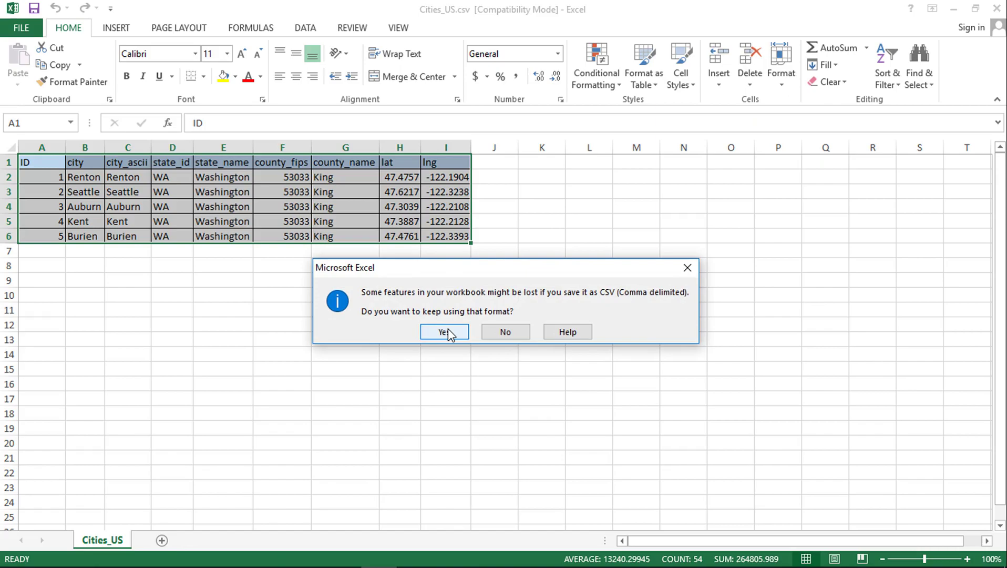
left_click(448, 332)
key("alt+Tab")
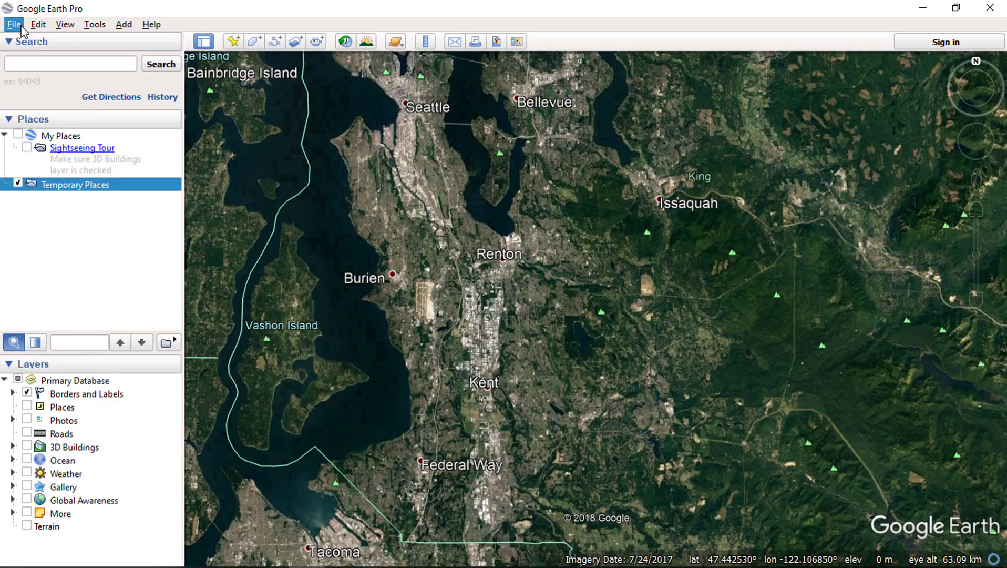
- Import the file Cities_US.csv from the Downloads folder via File > Import
left_click(14, 24)
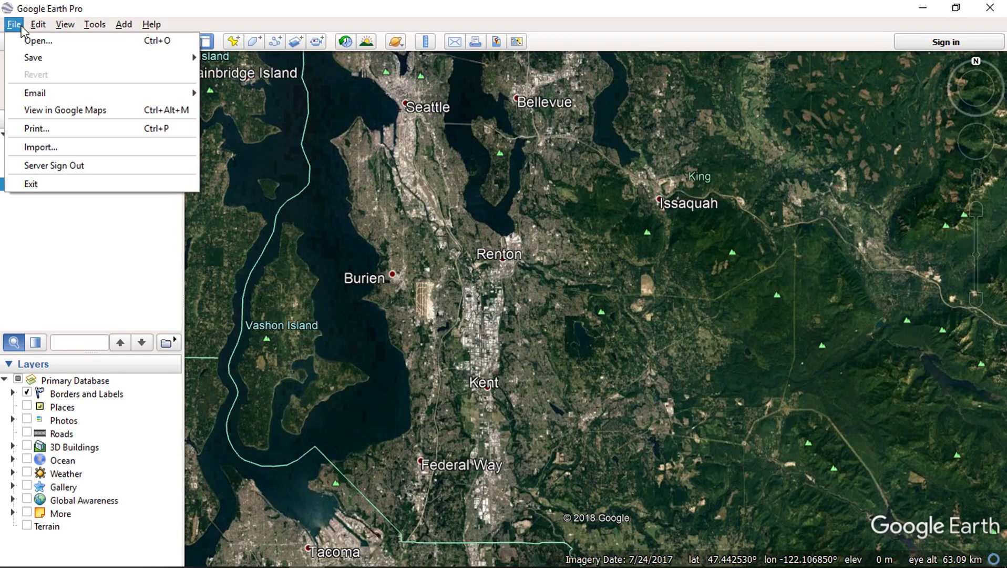
left_click(20, 152)
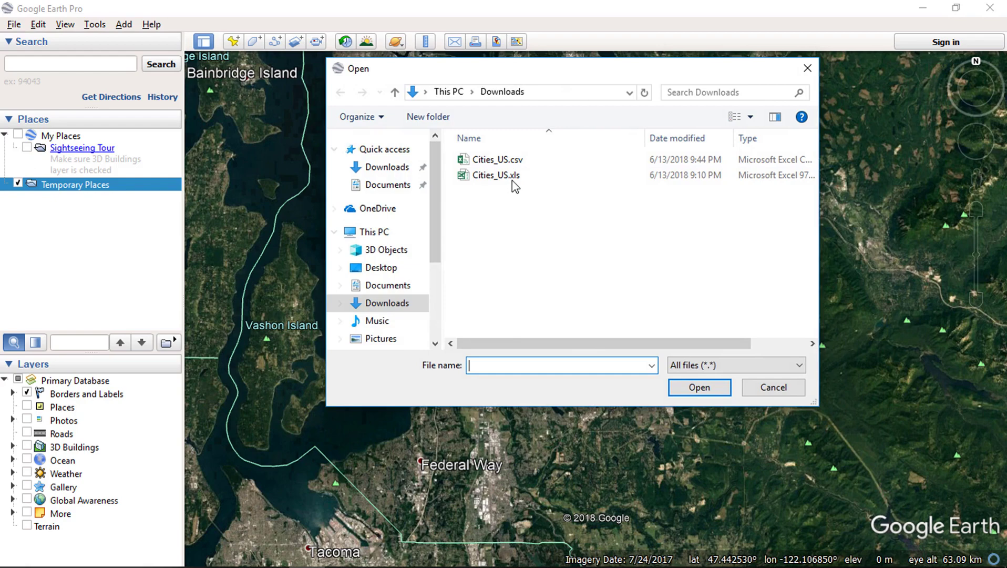
left_click(510, 163)
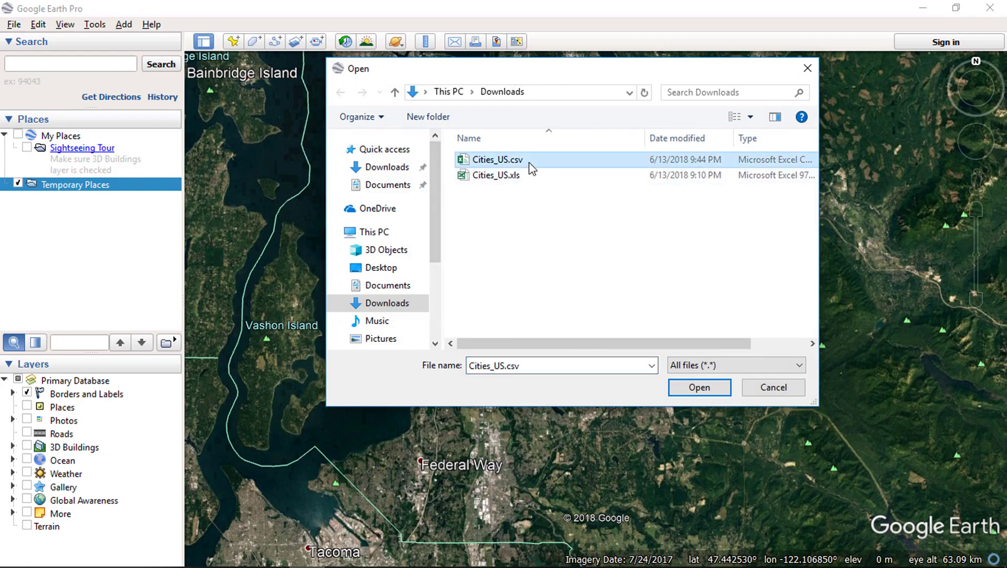
left_click(699, 388)
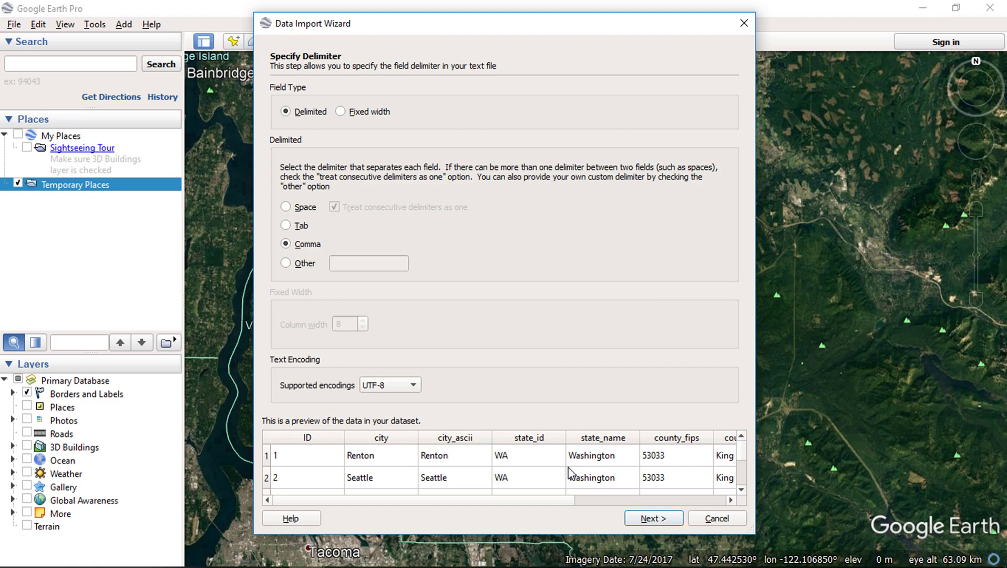
- Keep the Delimited and Comma options, review the city data preview, and continue
scroll(746, 471, "down", 3)
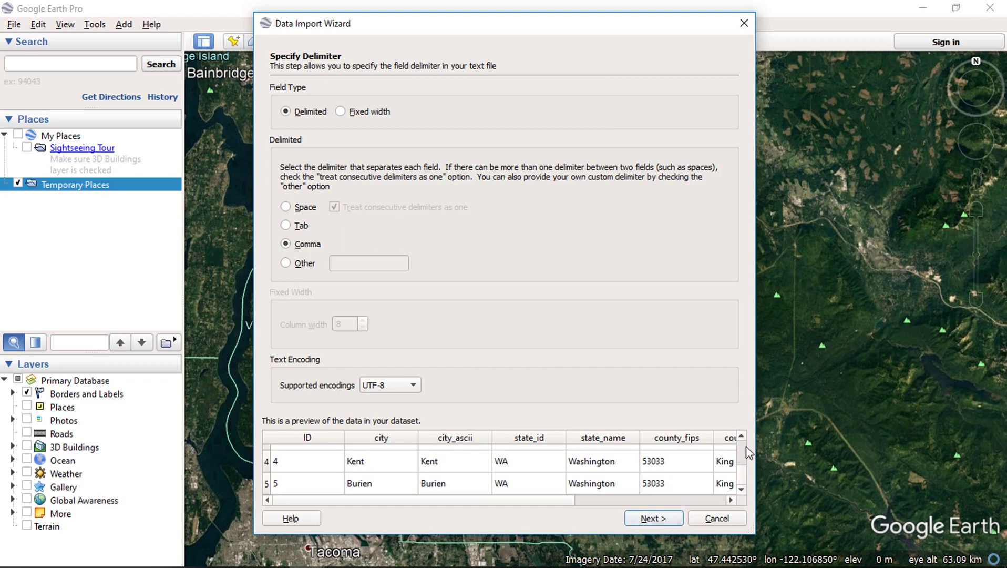
left_click(661, 518)
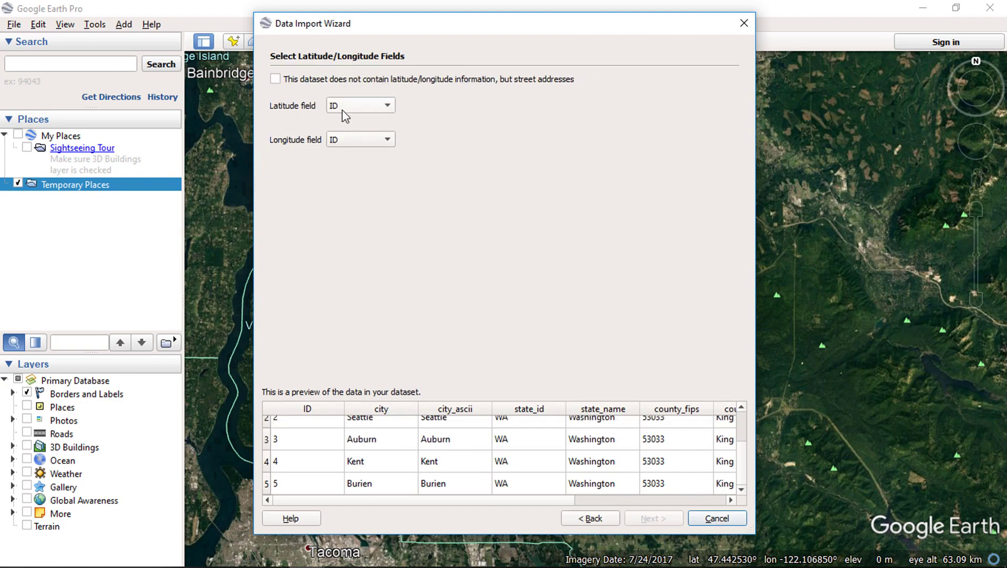
- Set the Latitude field to lat and the Longitude field to lng, then continue
left_click(379, 115)
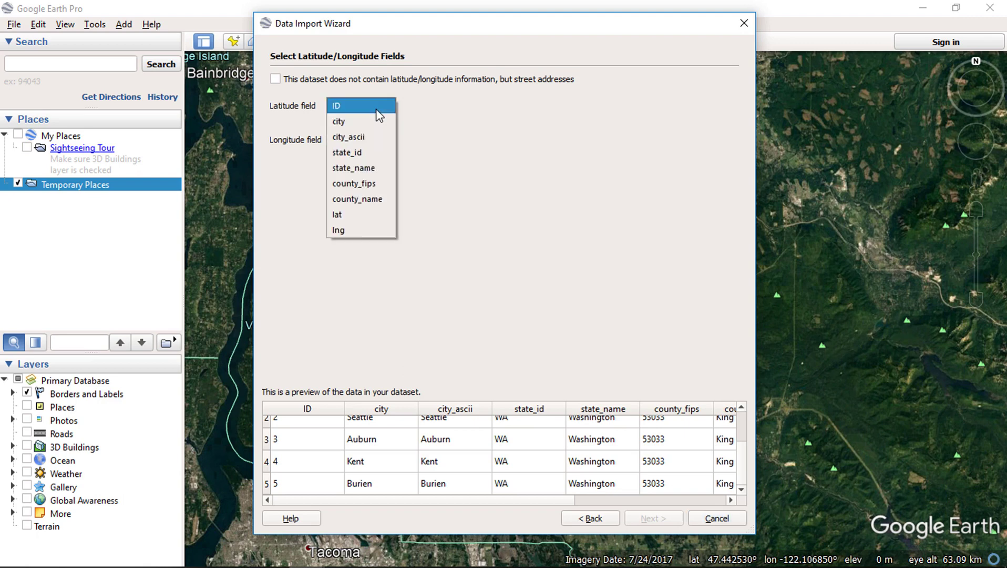
left_click(355, 218)
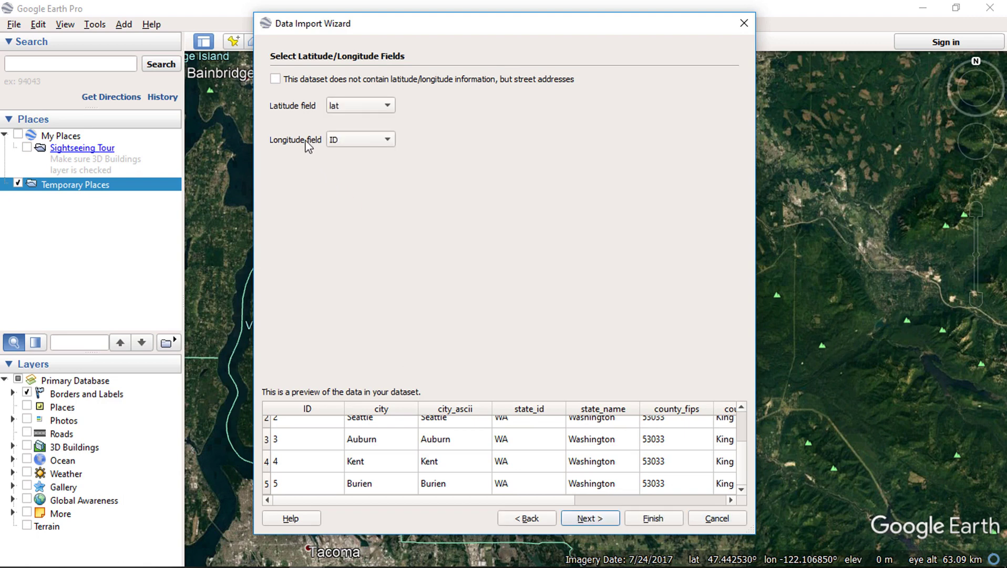
left_click(345, 142)
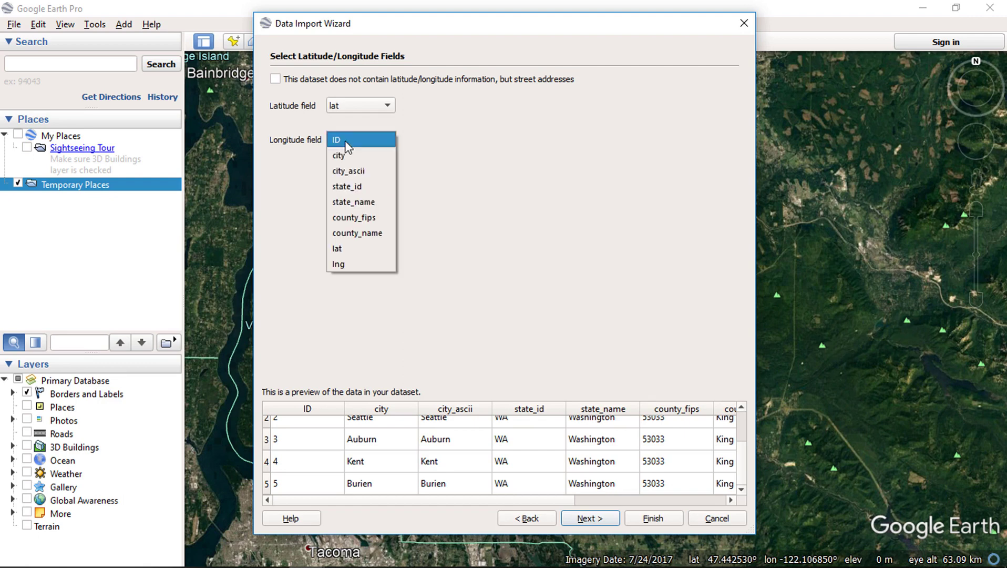
left_click(344, 263)
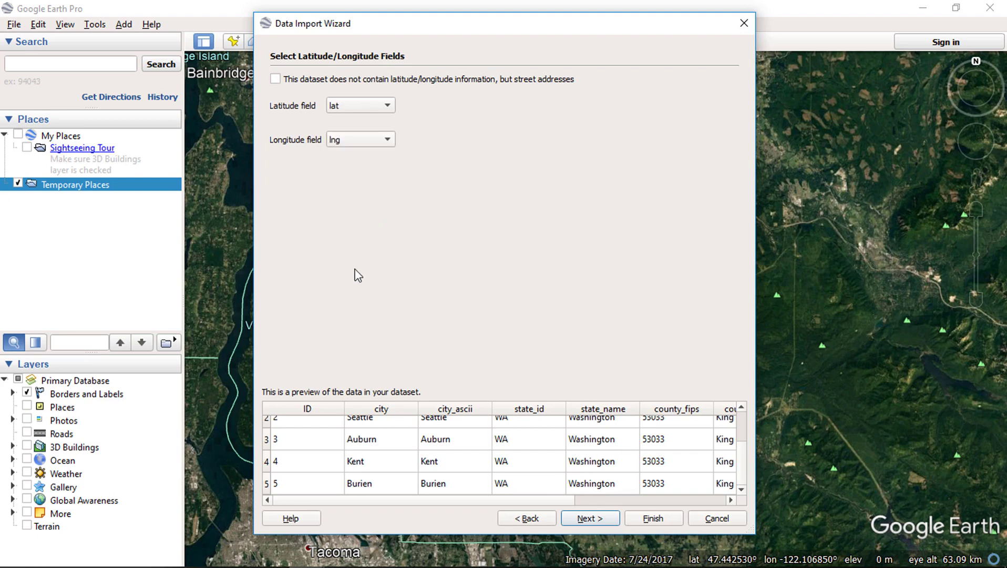
left_click(599, 518)
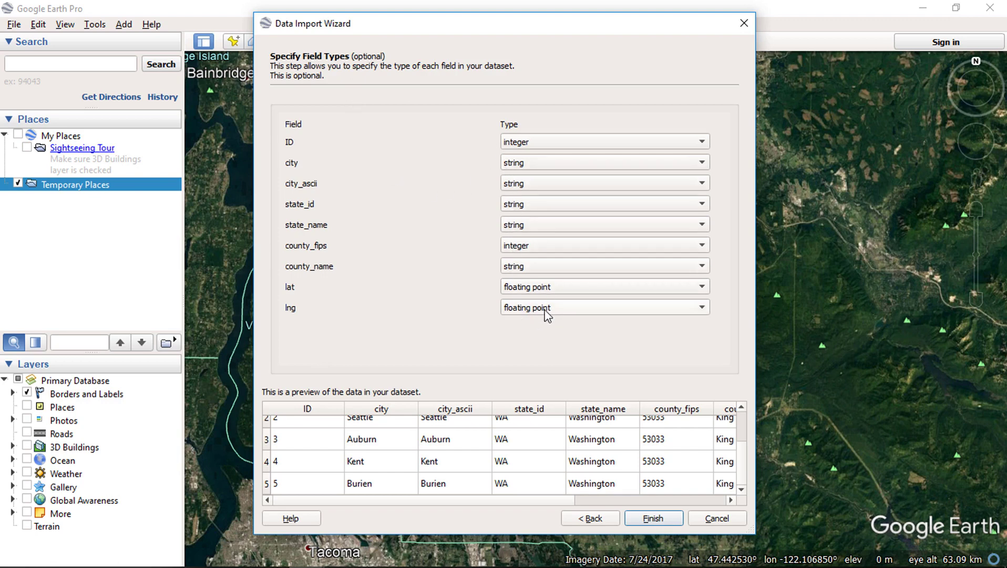
- Finish the city import and agree to apply a style template
left_click(654, 519)
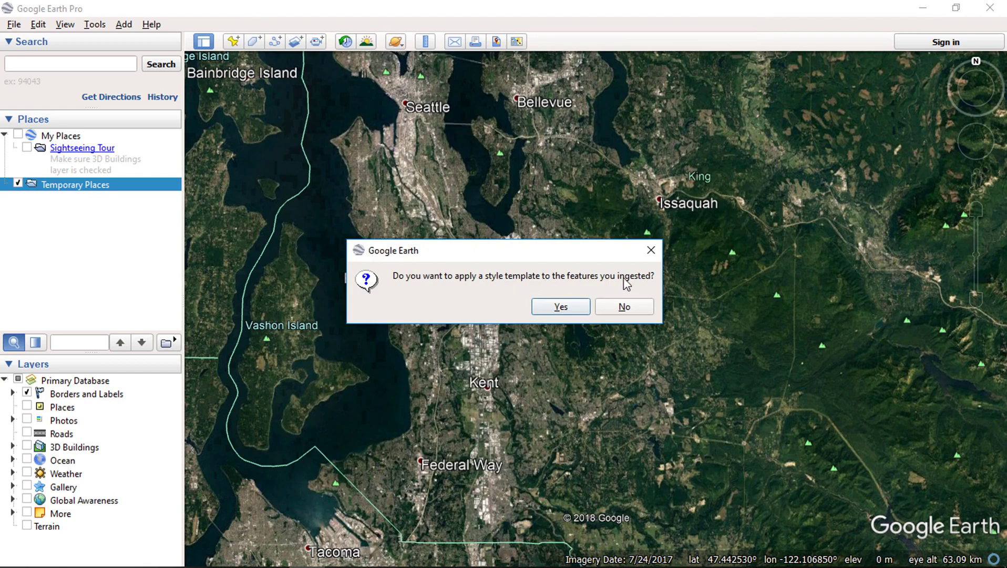
left_click(560, 308)
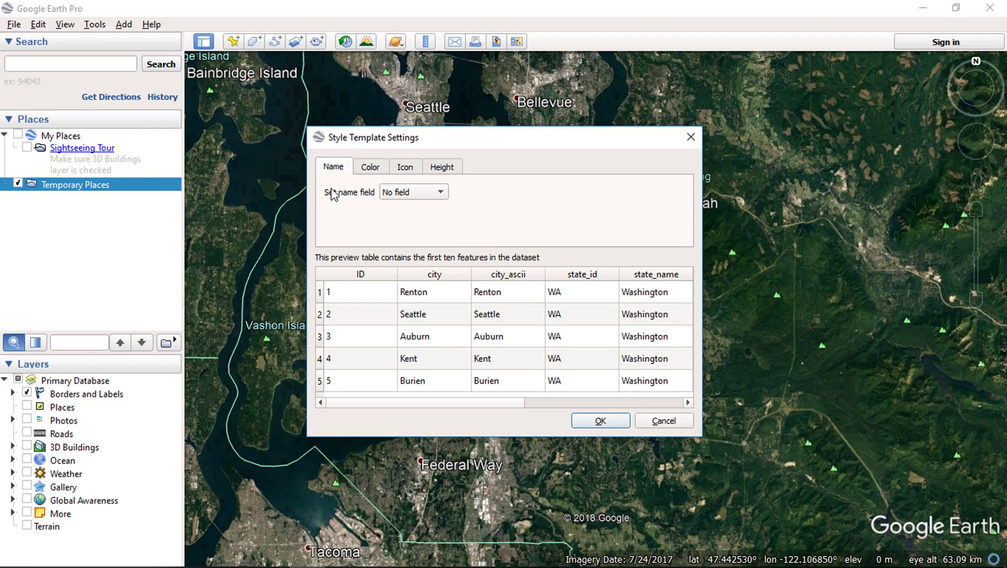
- Name each placemark by its city field and give the placemarks random colours
left_click(420, 193)
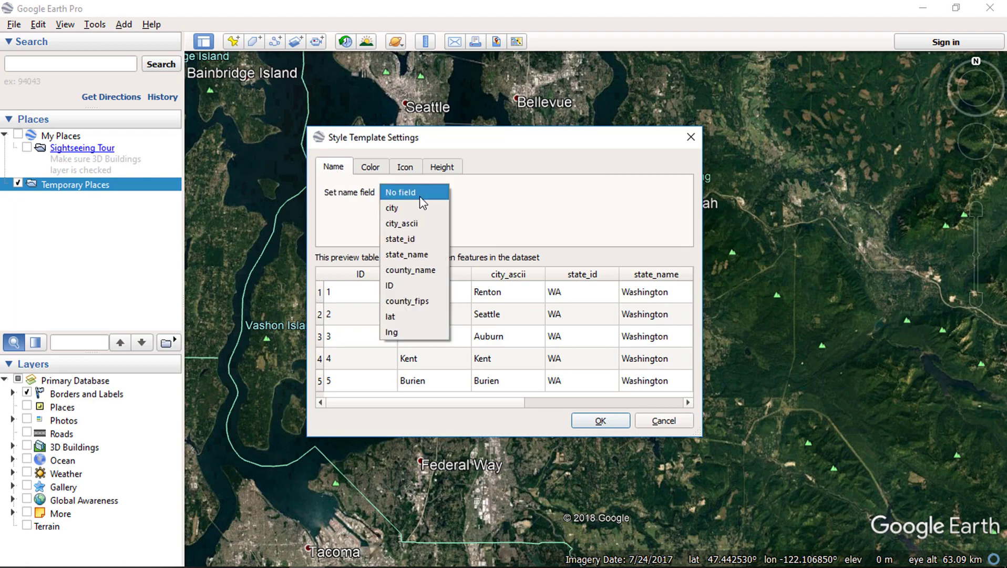
left_click(413, 211)
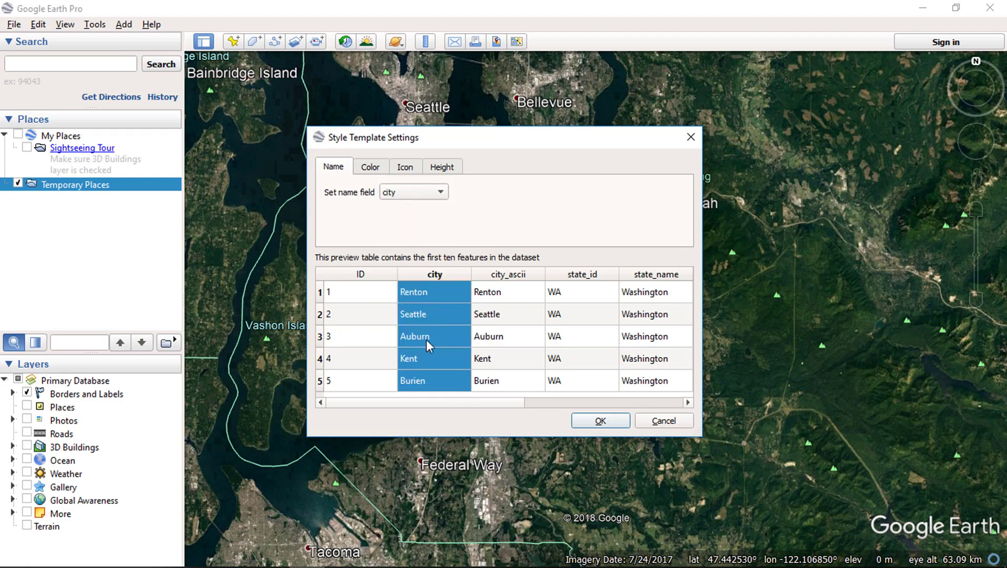
left_click(373, 168)
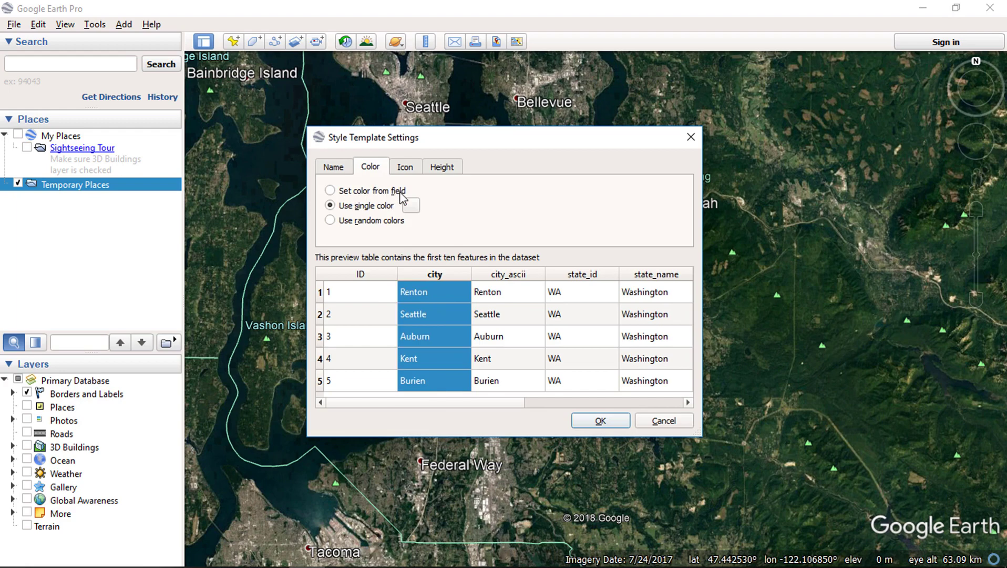
left_click(331, 219)
- Use the red pushpin icon, keep placemarks clamped to the ground, and accept the style settings
left_click(412, 175)
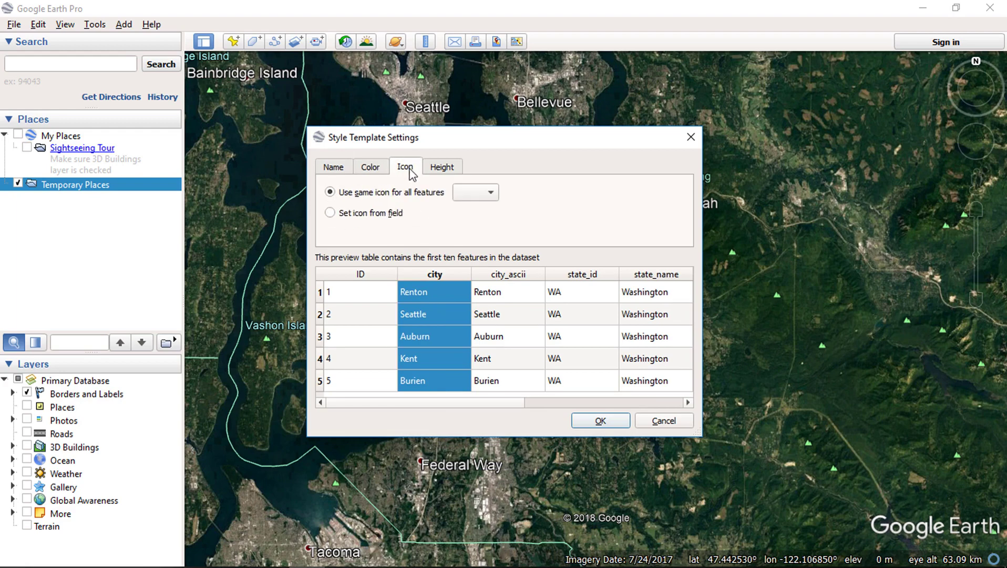
left_click(472, 196)
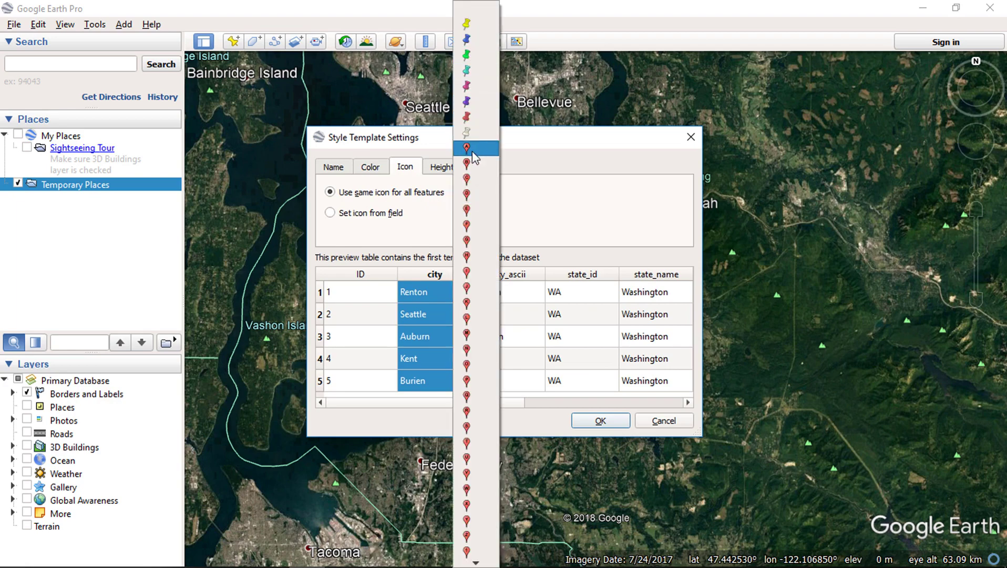
left_click(470, 182)
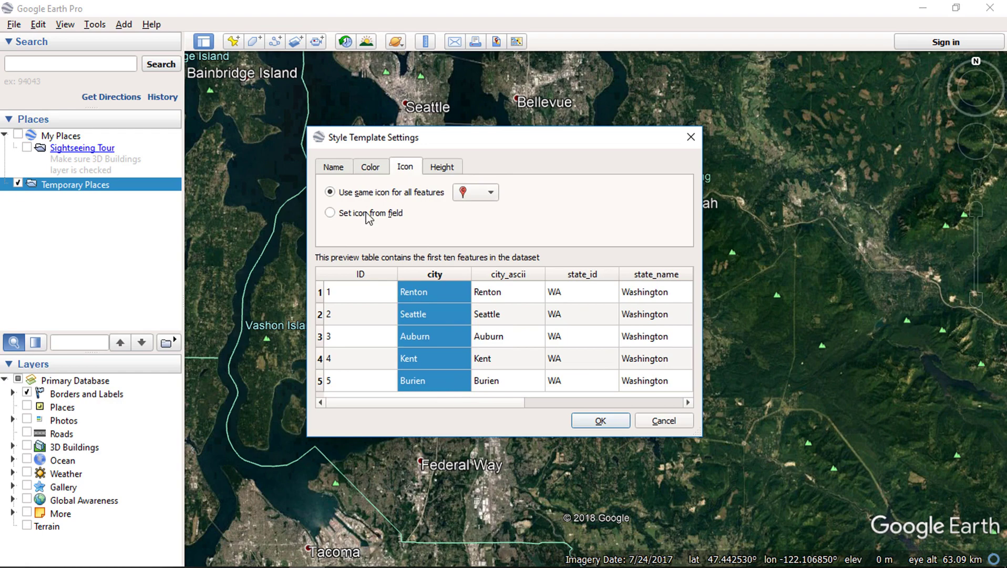
left_click(448, 171)
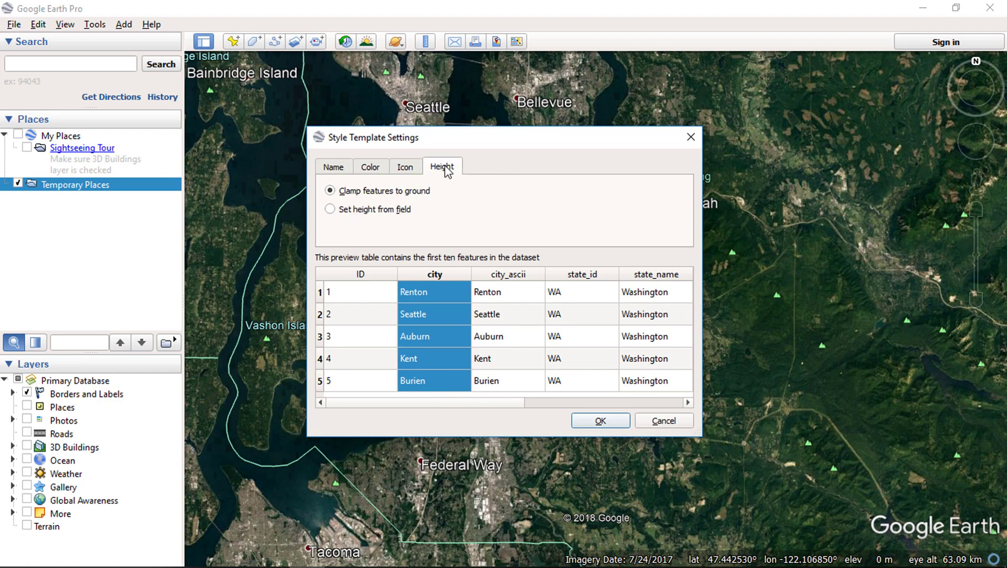
left_click(331, 209)
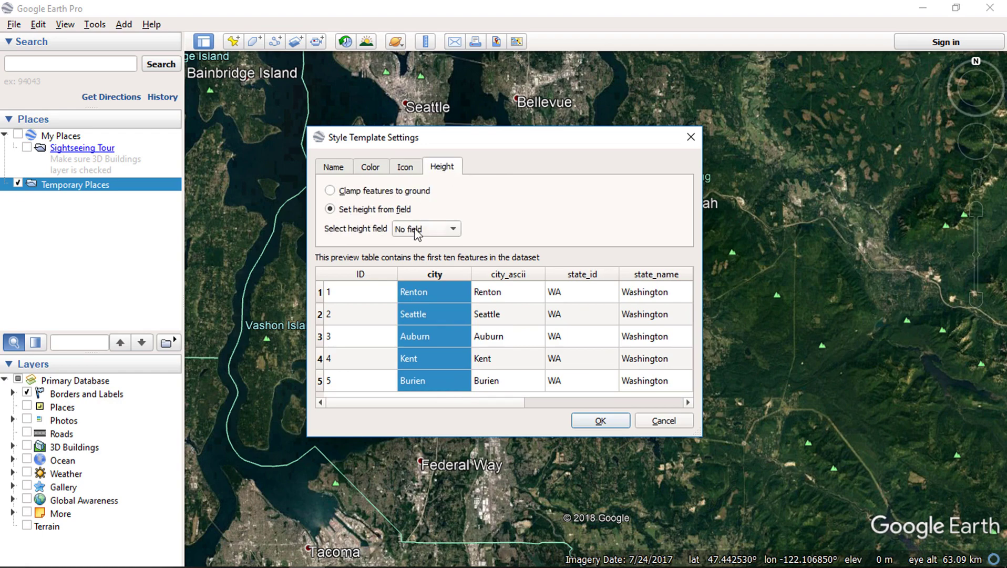
left_click(416, 231)
left_click(331, 190)
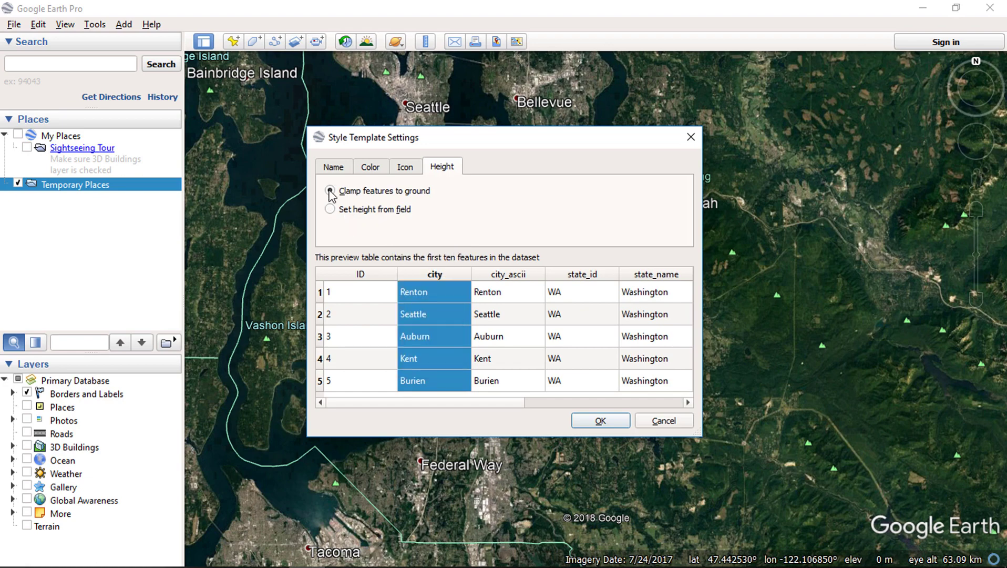
left_click(601, 421)
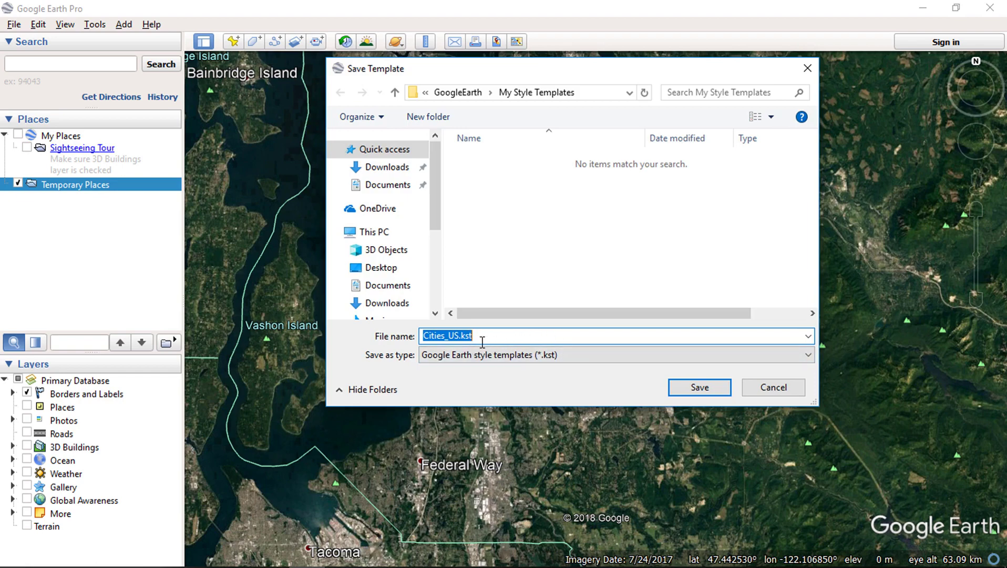
- Save the style template as Cities_US.kst in My Style Templates
left_click(699, 388)
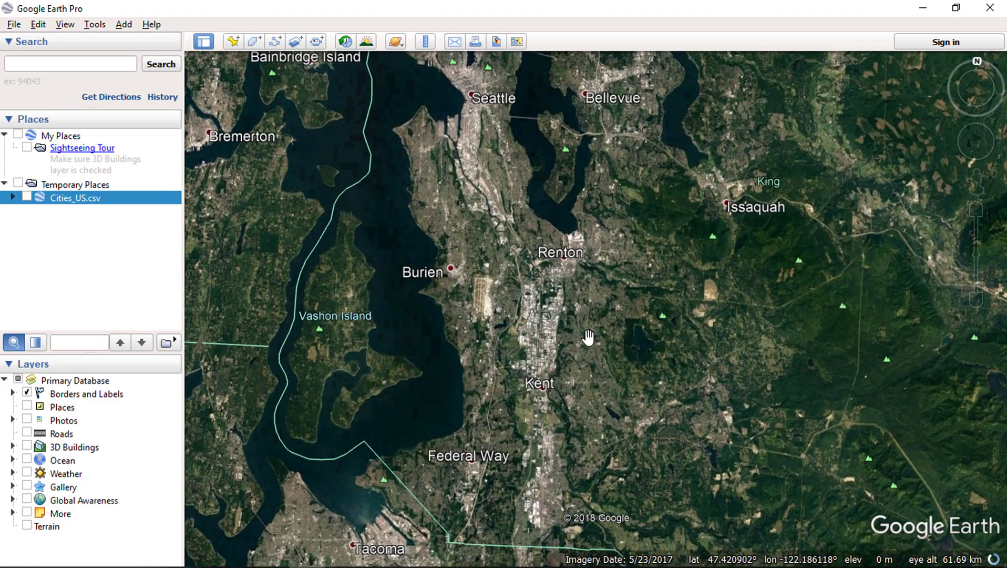
- Expand Cities_US.csv and its Cities_US folder, then tick the layer to show the pins
left_click(13, 197)
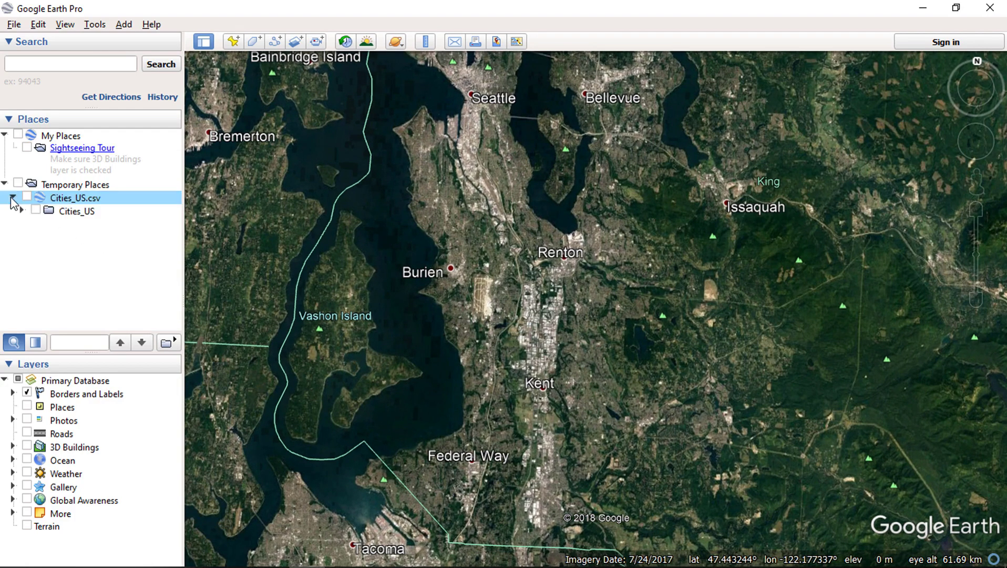
left_click(20, 211)
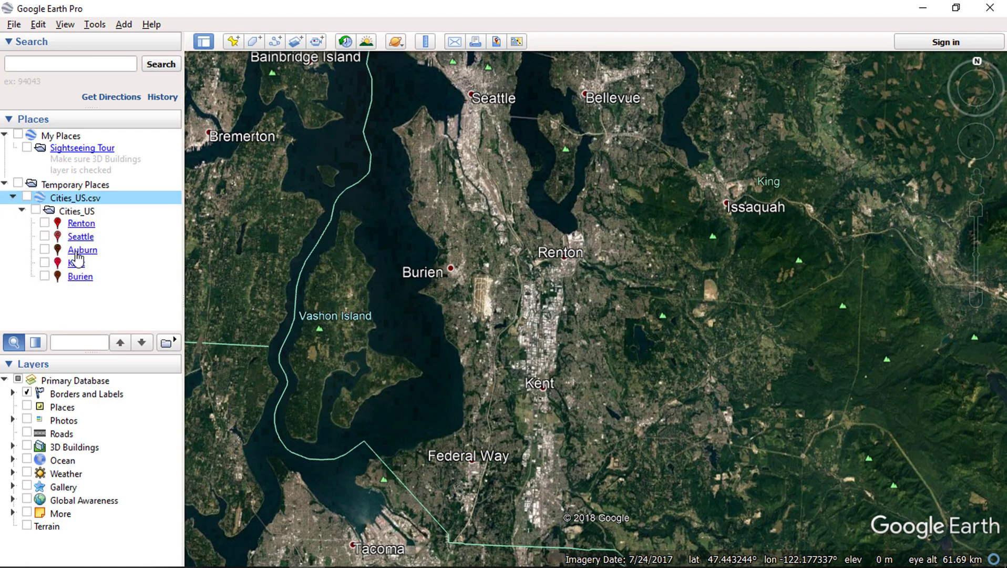
left_click(26, 197)
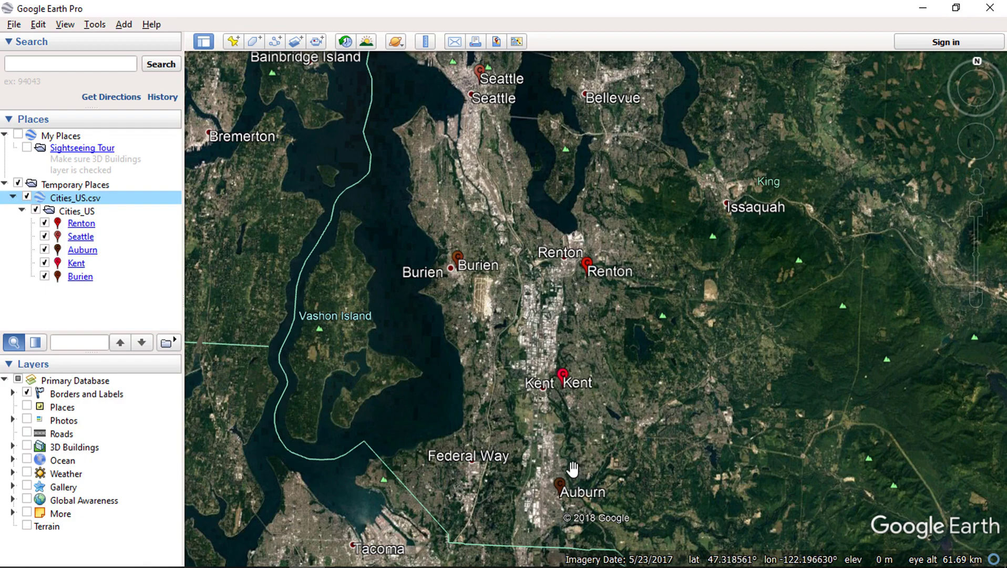
double_click(91, 227)
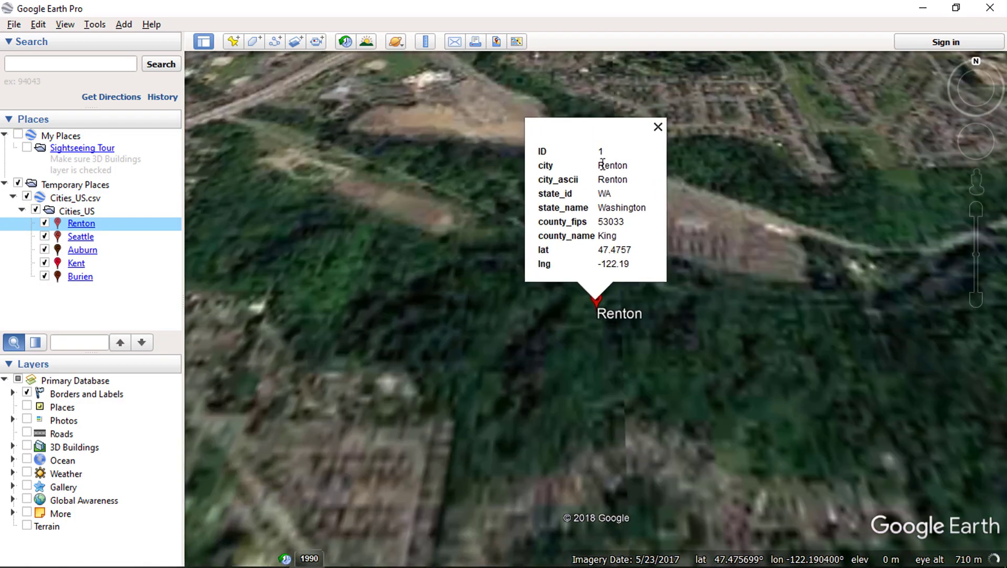
double_click(89, 238)
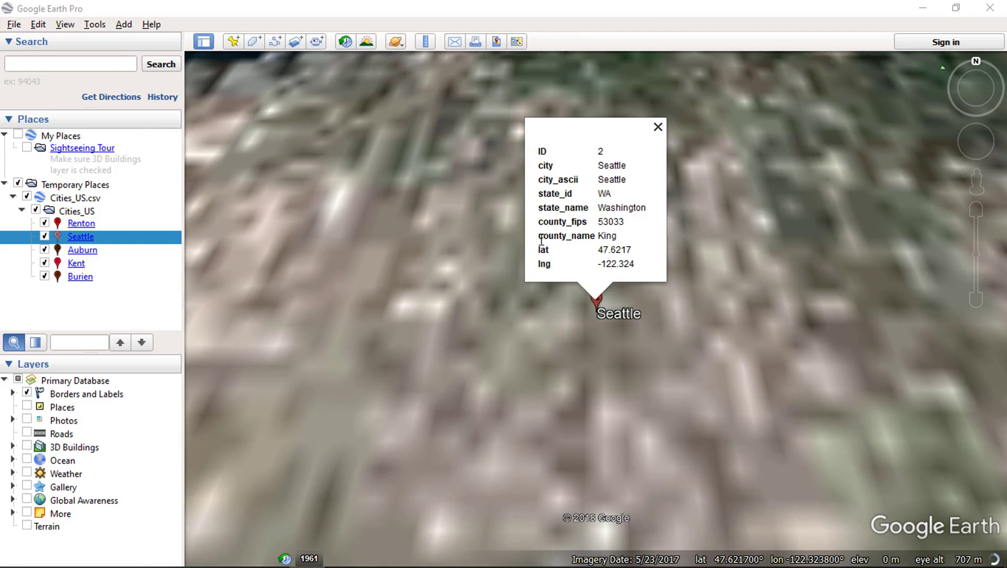
double_click(88, 254)
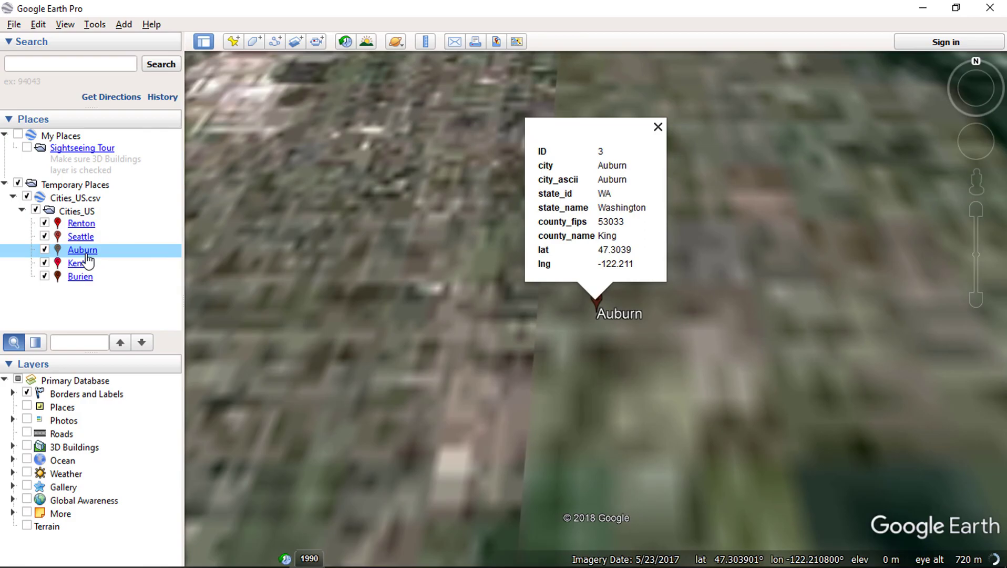
double_click(83, 267)
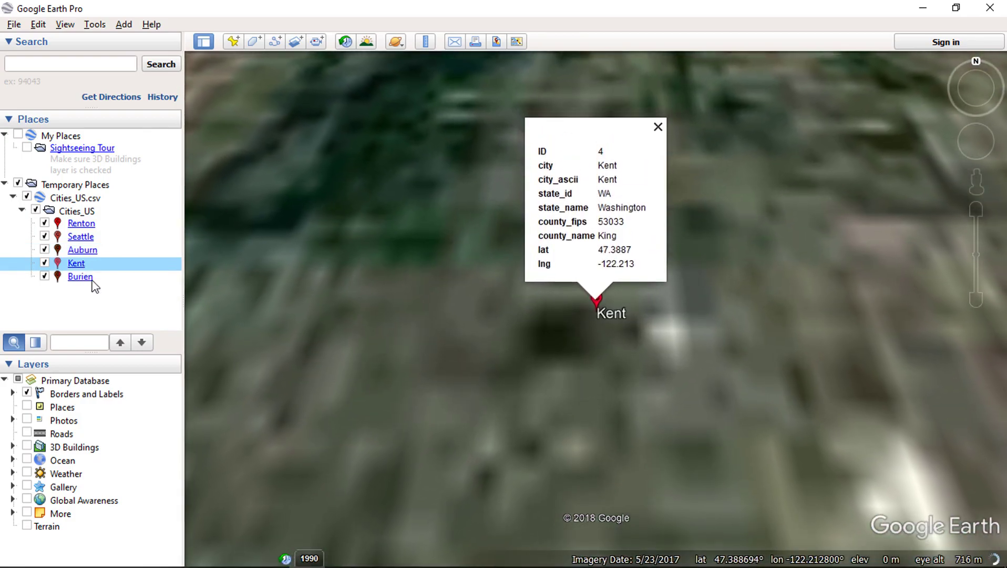
double_click(92, 282)
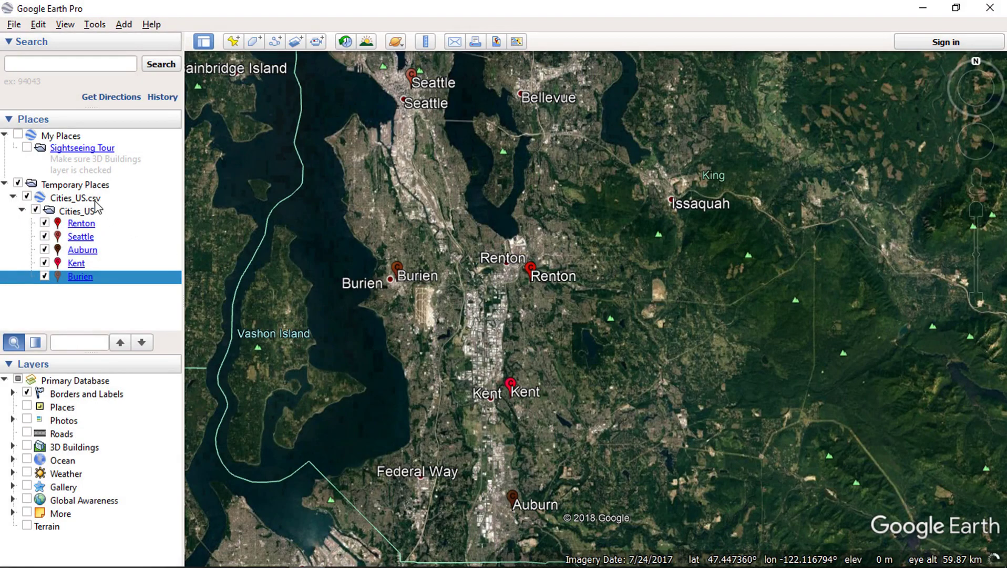
- Save the Cities_US.csv layer as Kml (*.kml) file Cities_US.kml in Downloads
right_click(96, 200)
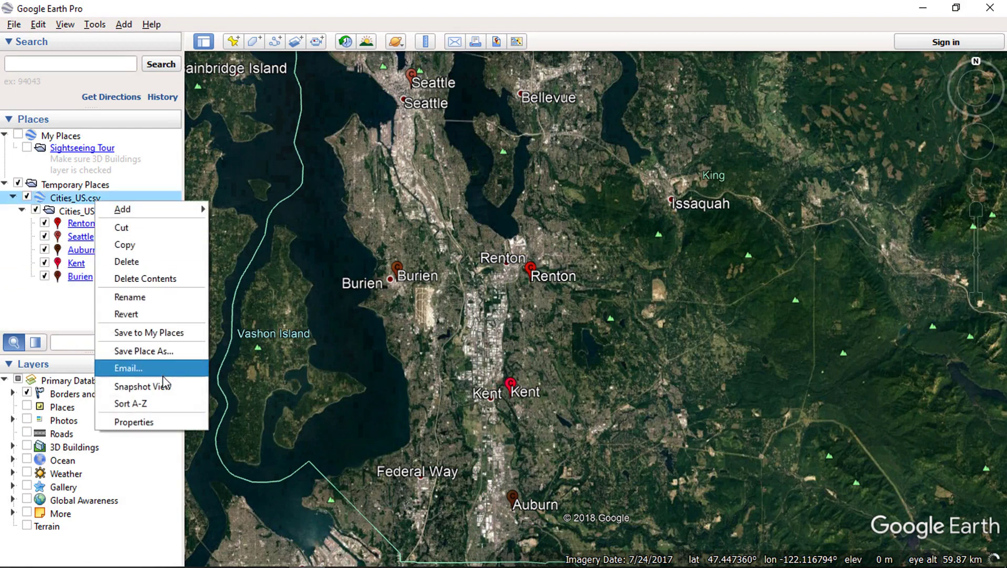
left_click(173, 346)
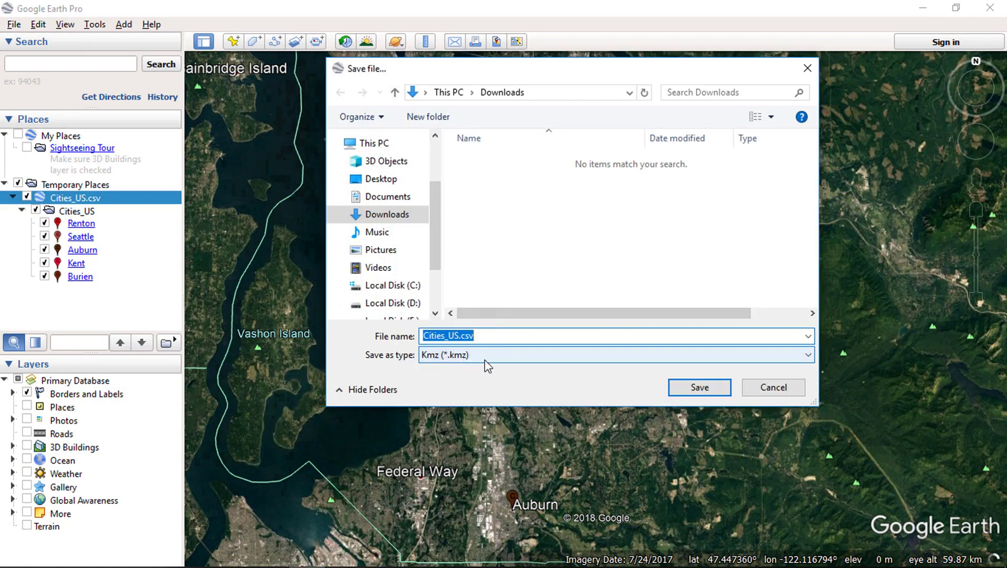
left_click(497, 367)
left_click(474, 381)
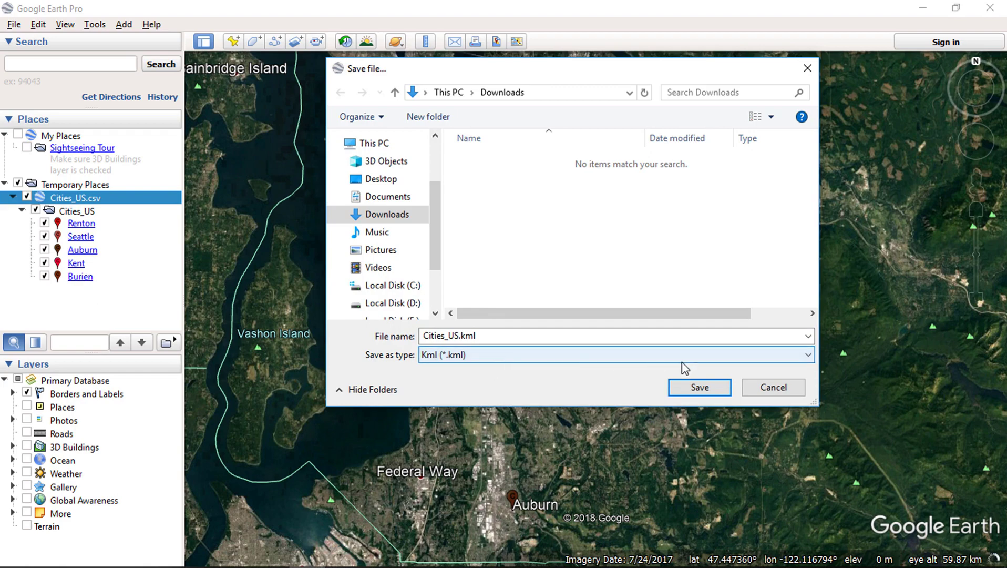
left_click(697, 389)
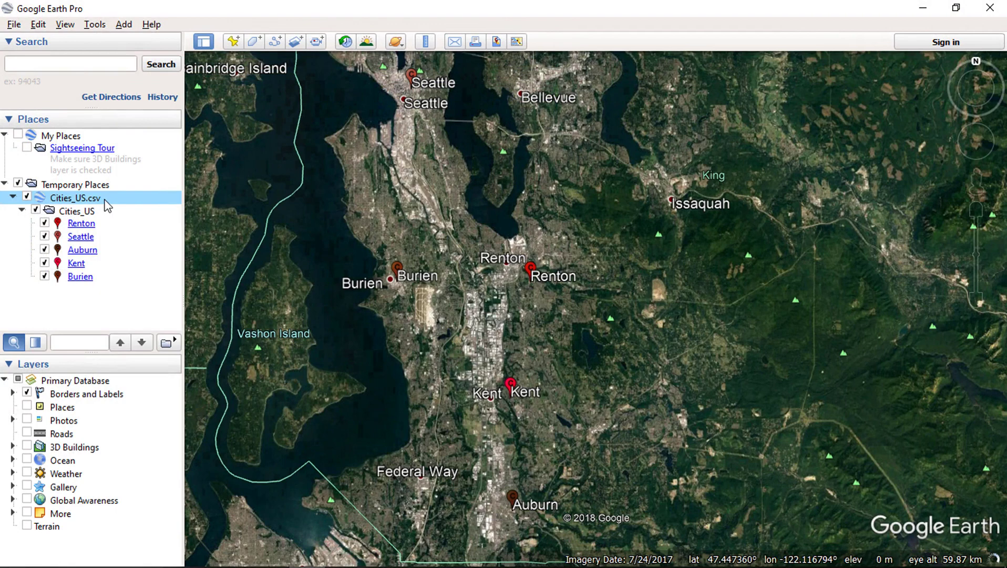
right_click(107, 205)
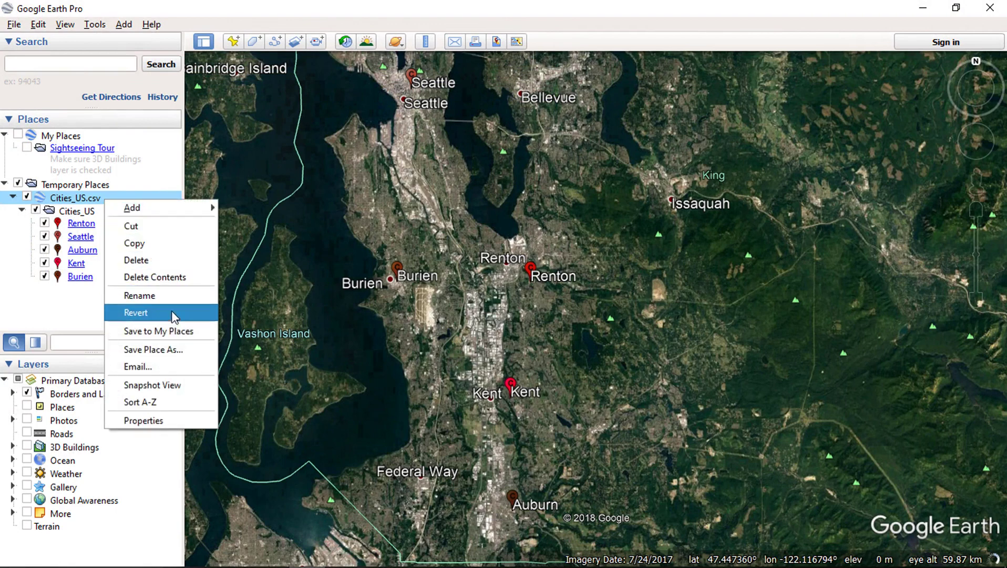